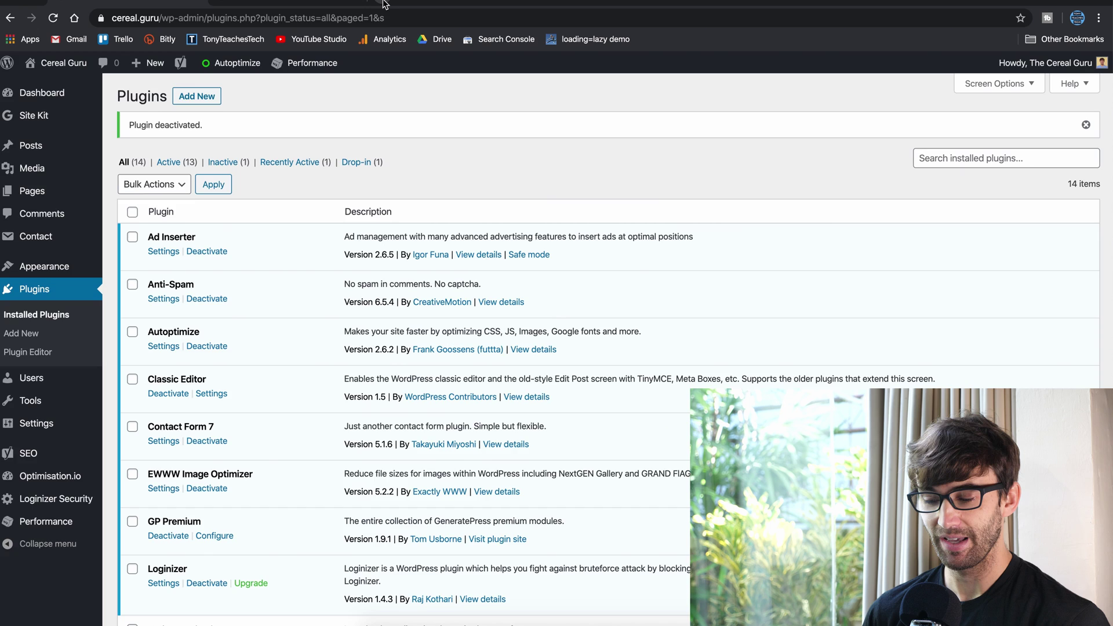
- Open the lazy-loading kitten demo in a new tab with Developer Tools showing
left_click(383, 4)
type("https://mathiasbynens.be/demo/img-loading-lazy")
key("Return")
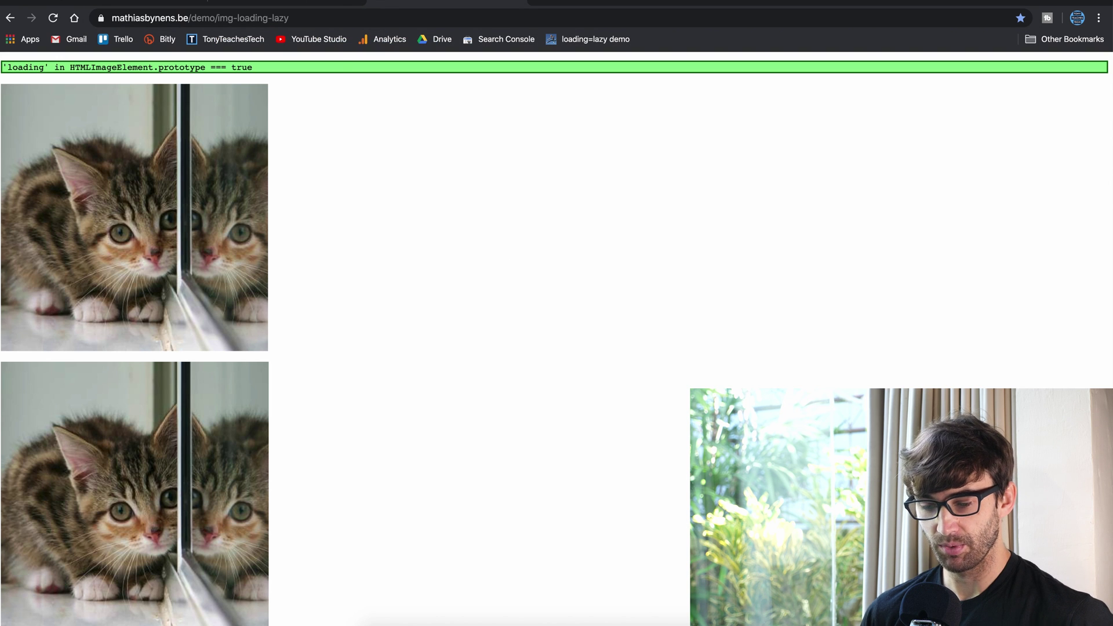
left_click(152, 0)
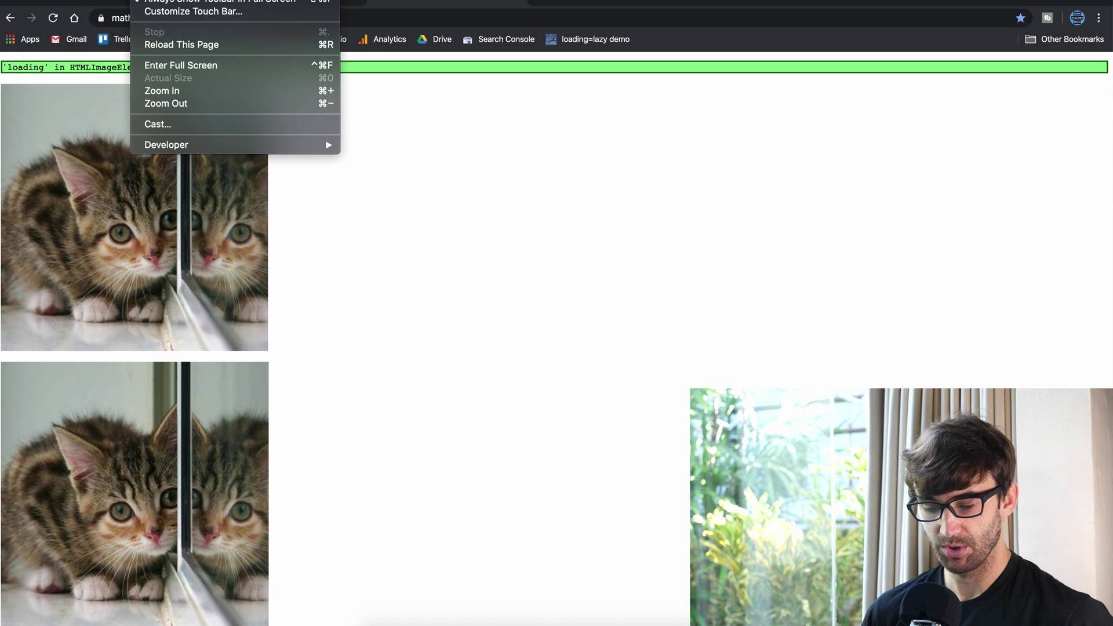
mouse_move(207, 145)
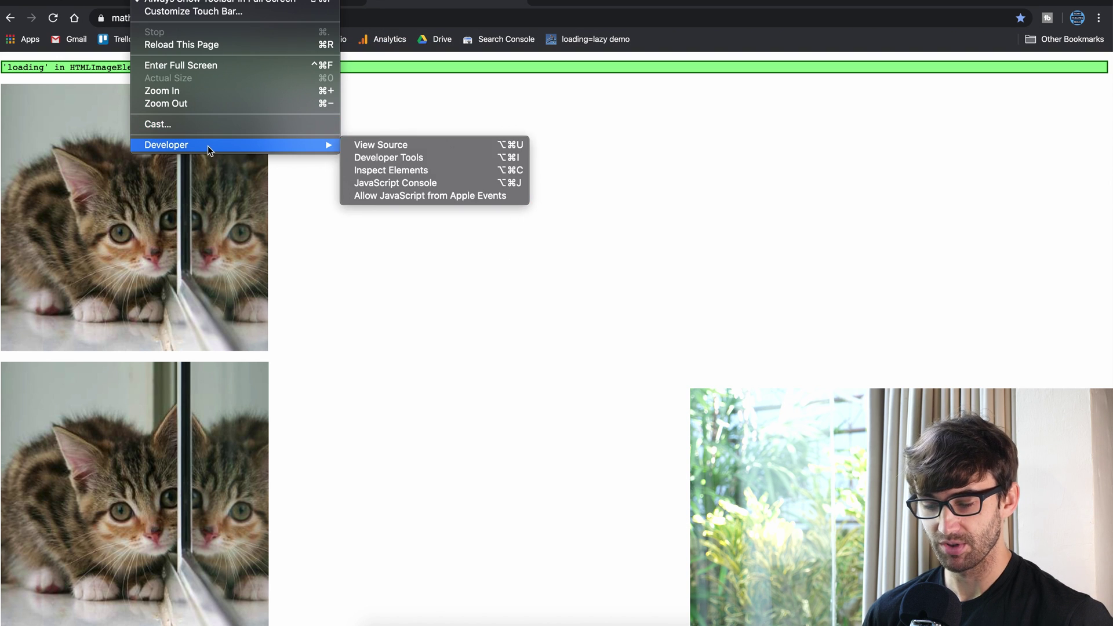
left_click(414, 156)
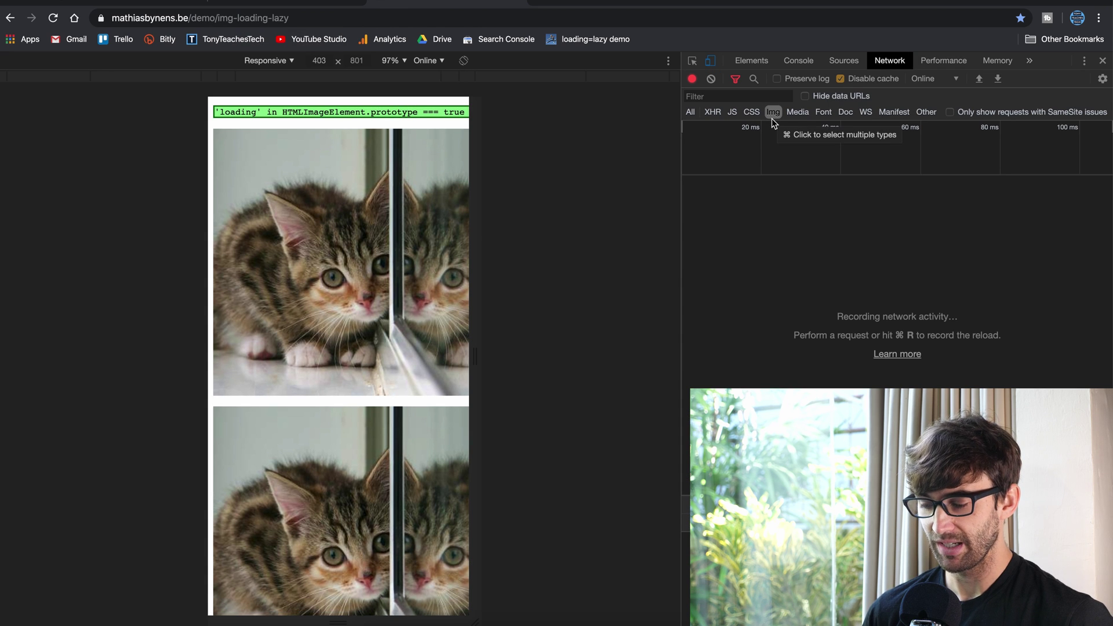
- Reload the demo to record requests, scroll kittens into view, and inspect image 411
left_click(52, 18)
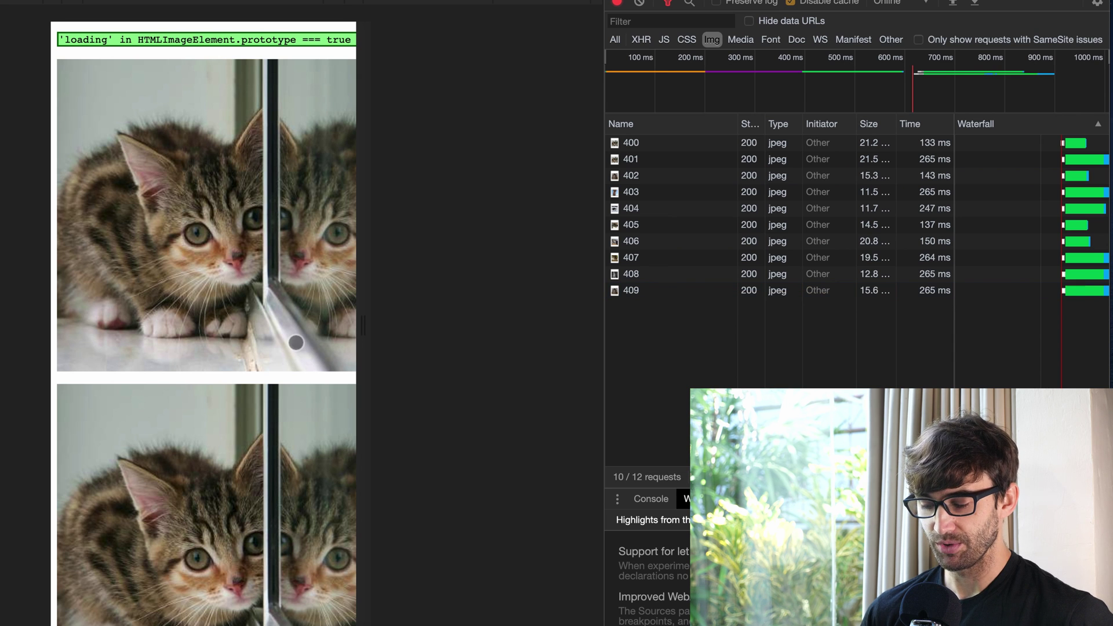
left_click_drag(296, 343, 242, 26)
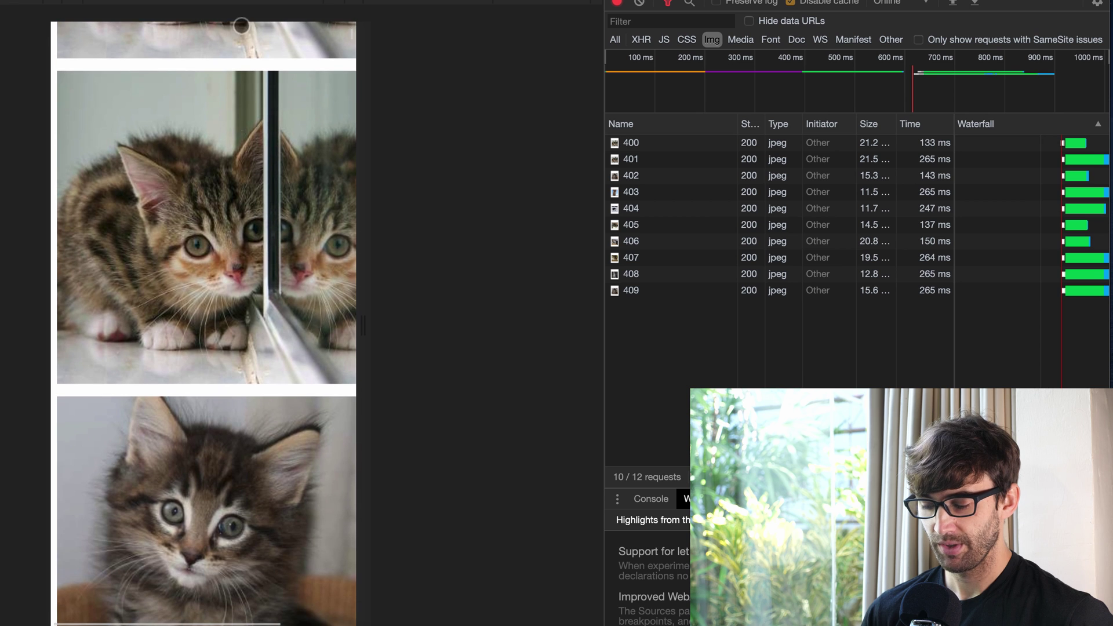
left_click_drag(231, 398, 236, 224)
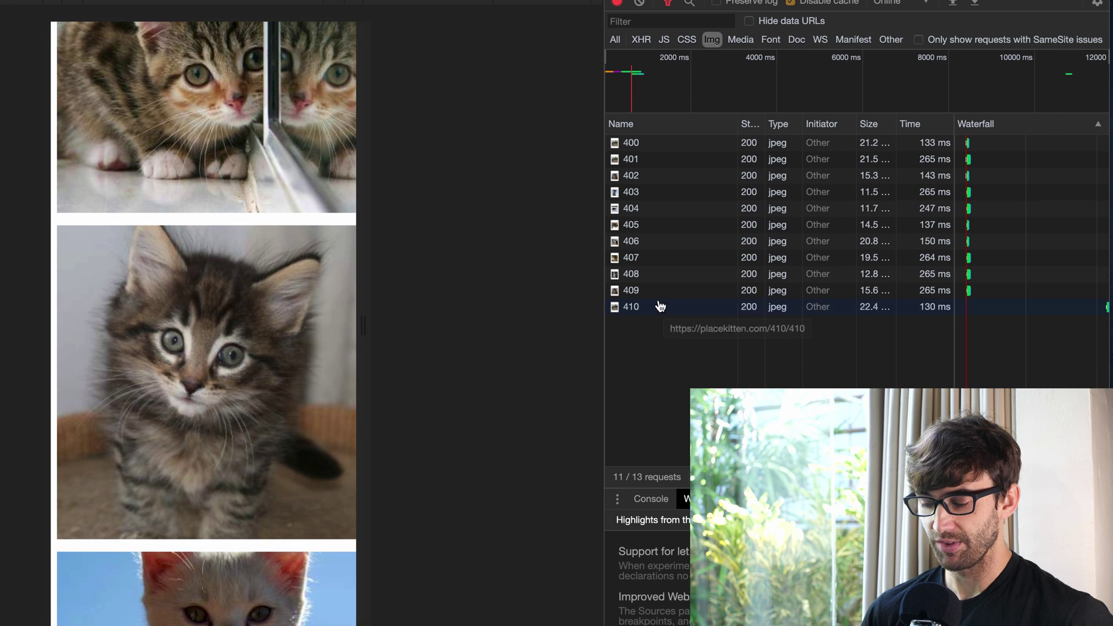
left_click_drag(225, 408, 219, 134)
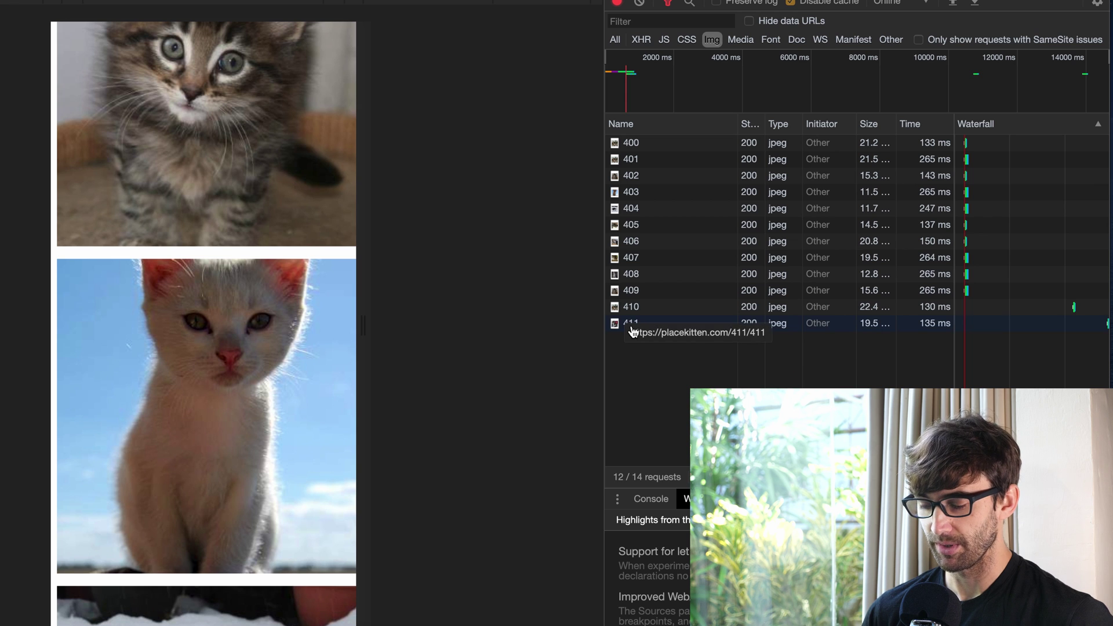
double_click(632, 324)
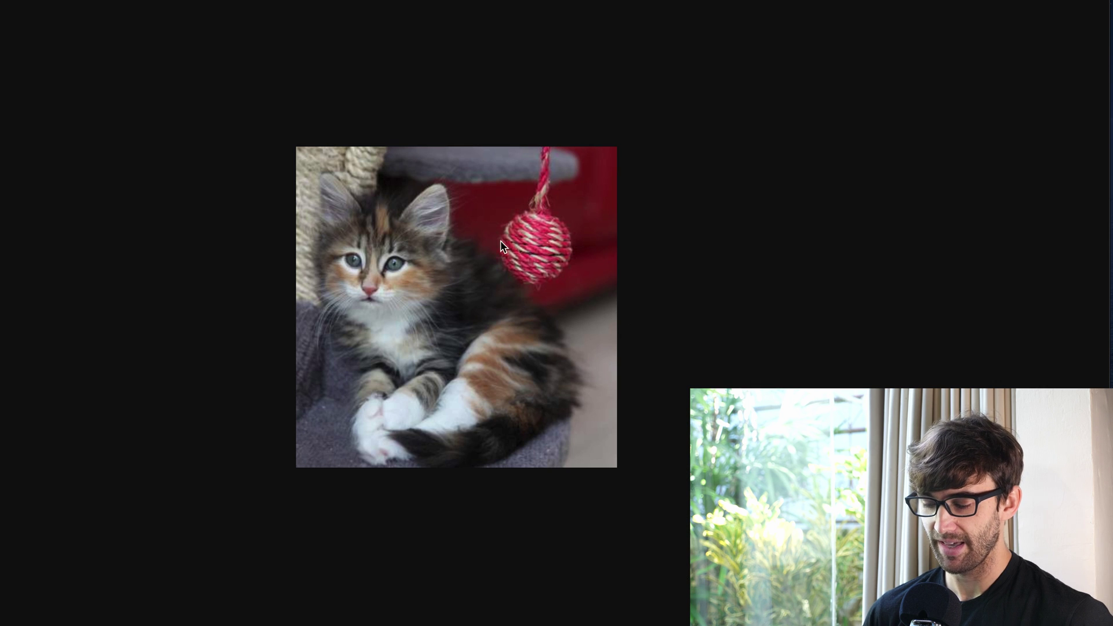
key("super+w")
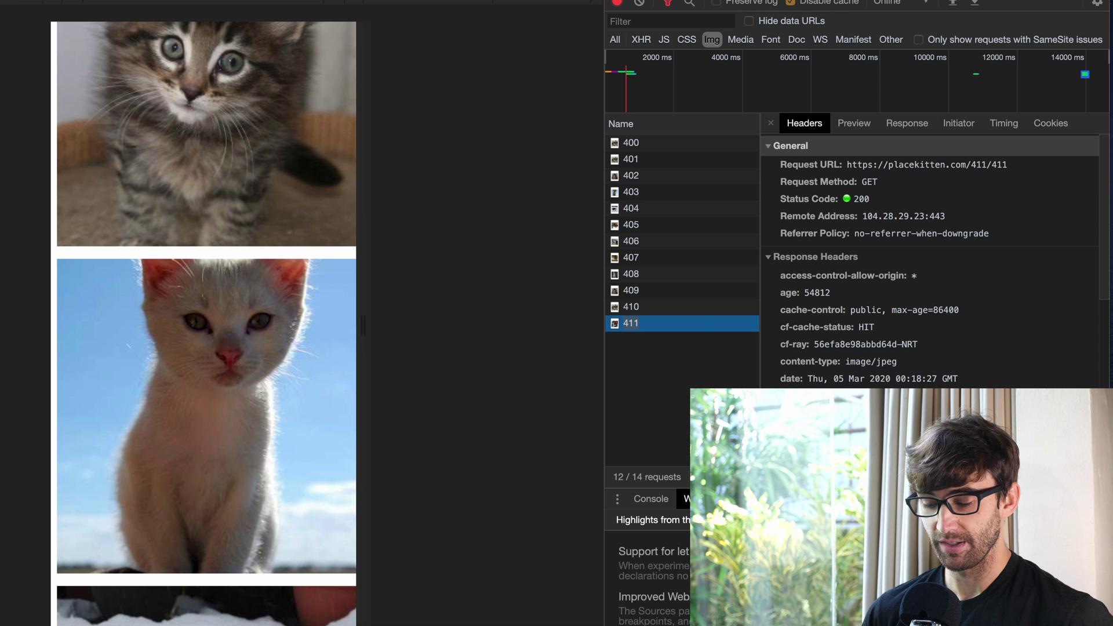
- Scroll further down the demo so kitten requests numbered past 413 load
scroll(217, 440, "down", 5)
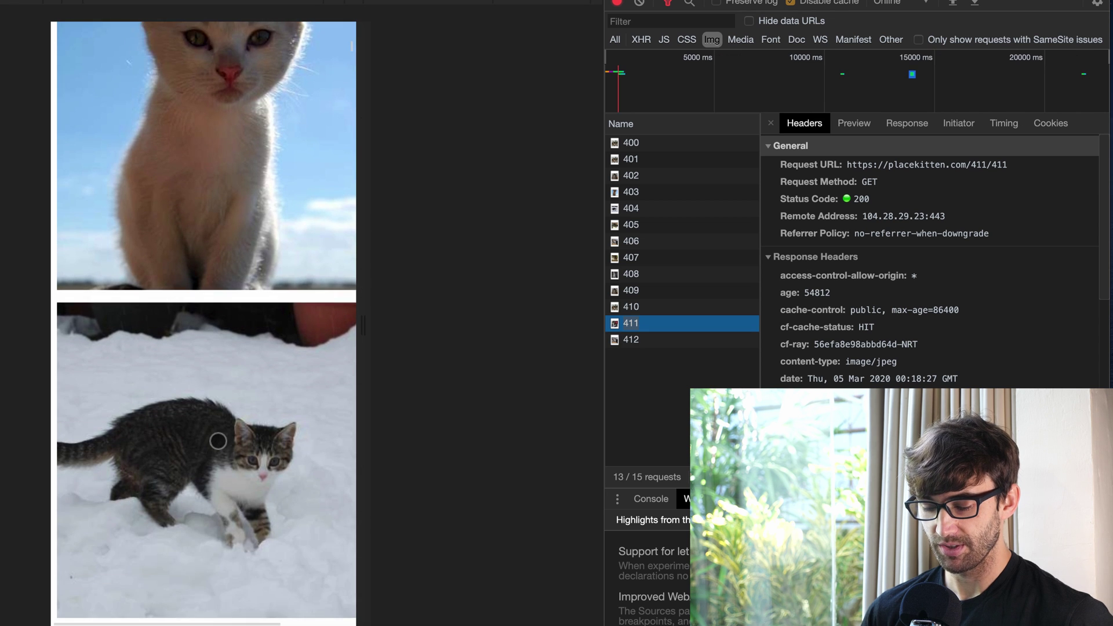
scroll(217, 440, "down", 15)
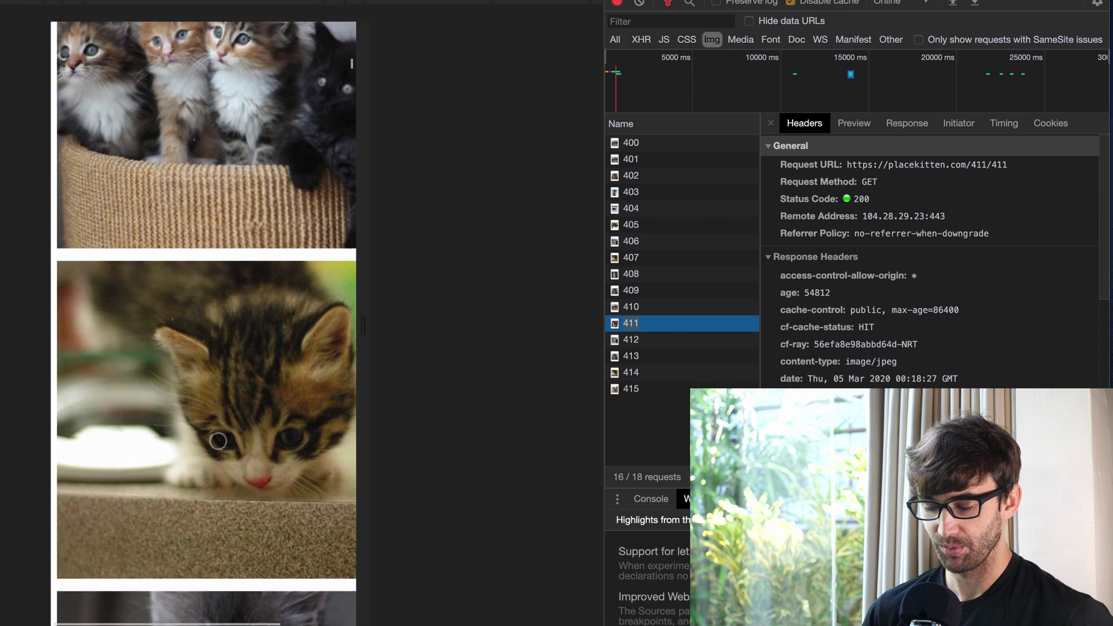
scroll(218, 441, "down", 15)
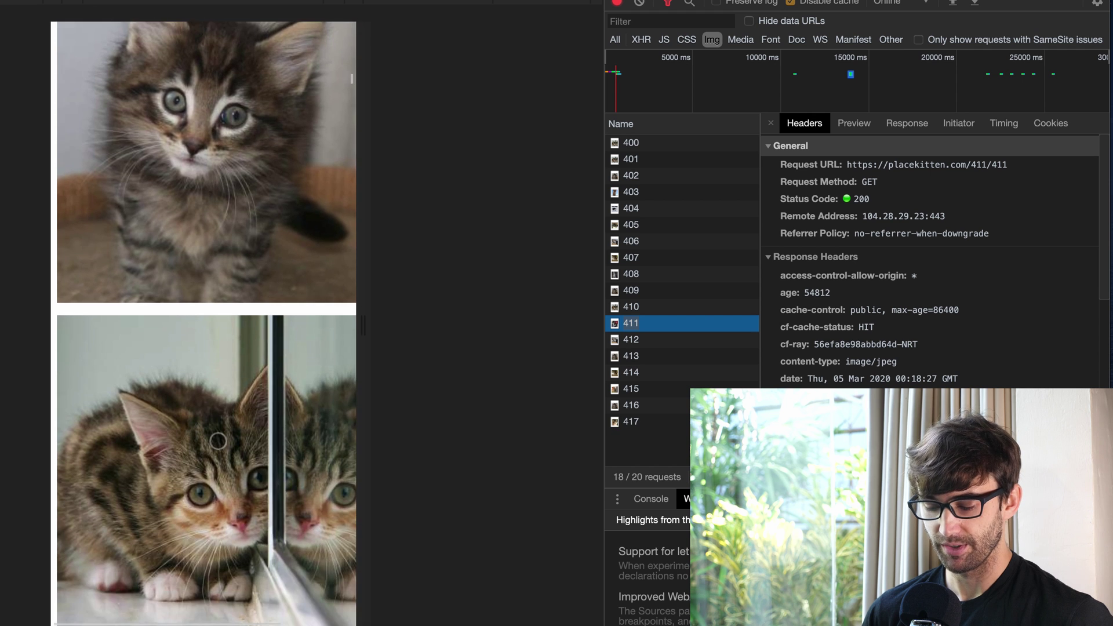
scroll(218, 440, "down", 7)
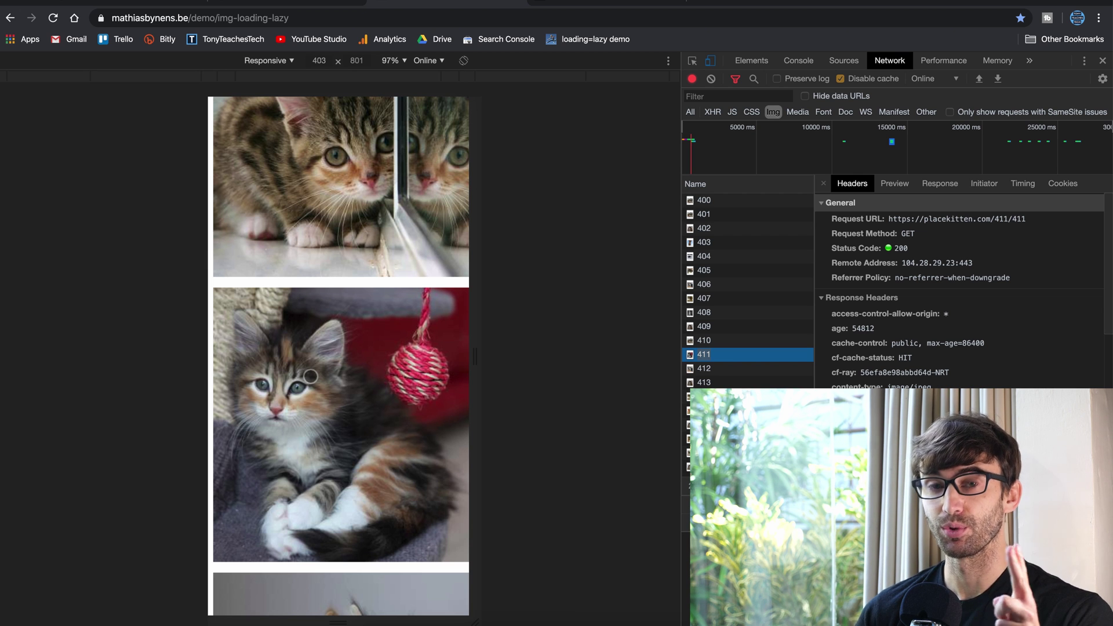
- Find the inactive Native Lazyload 1.0.2 by Google entry on the WordPress Plugins page
left_click(149, 2)
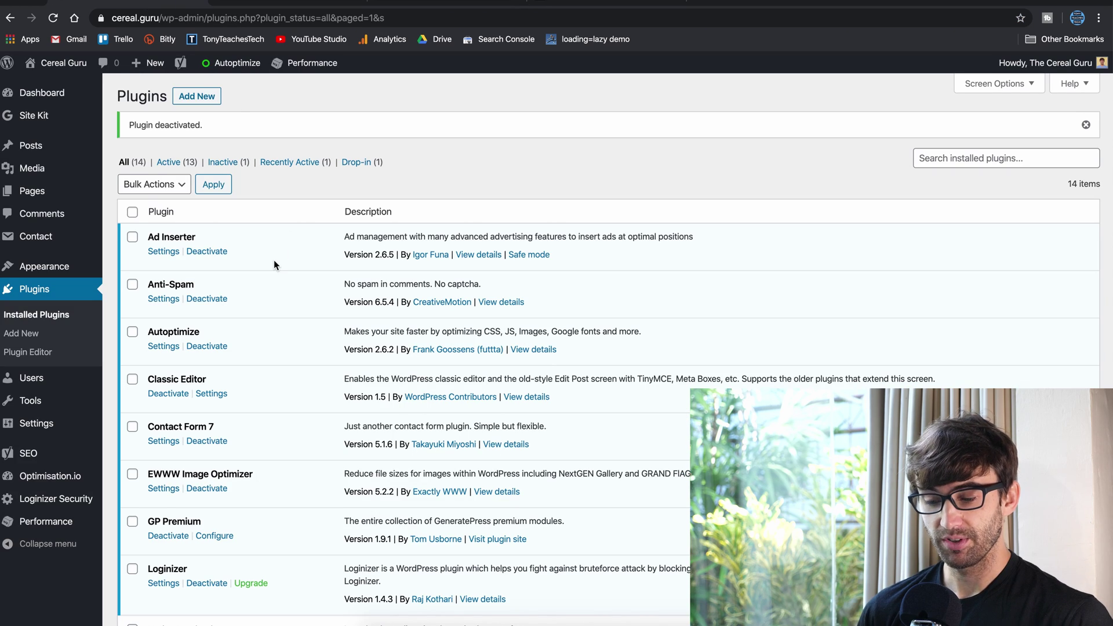
scroll(274, 261, "down", 2)
scroll(273, 265, "down", 3)
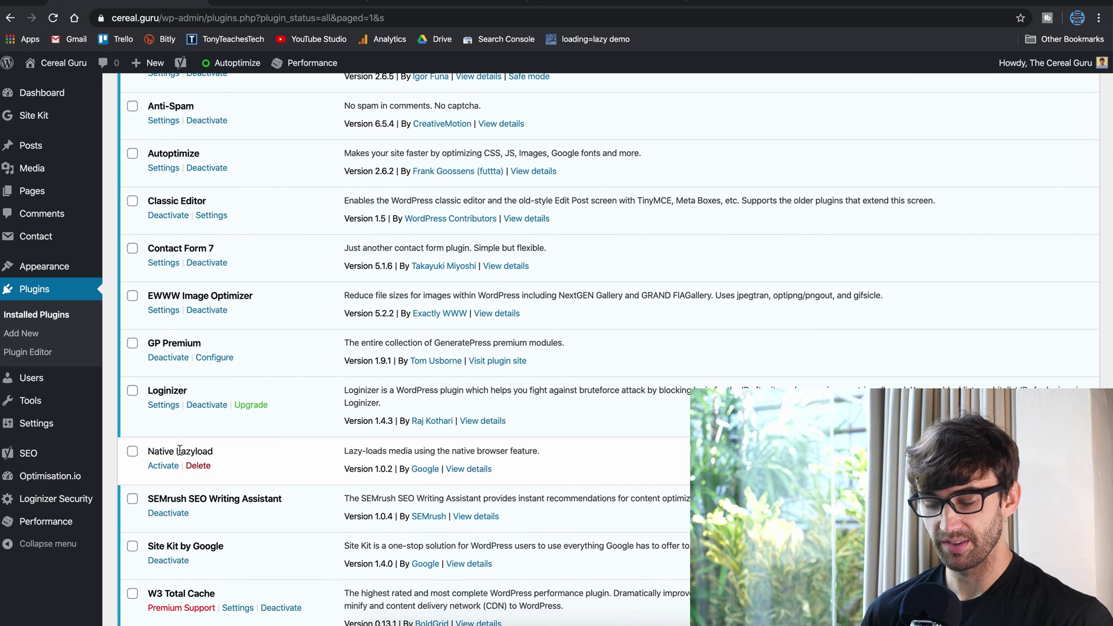
left_click_drag(150, 395, 203, 396)
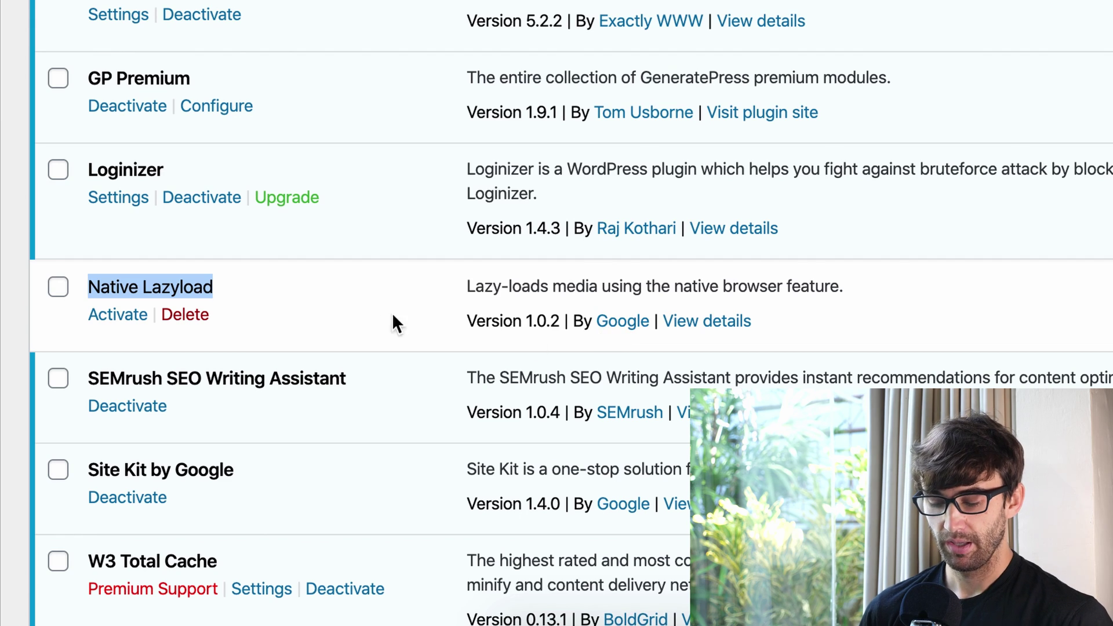
left_click(354, 297)
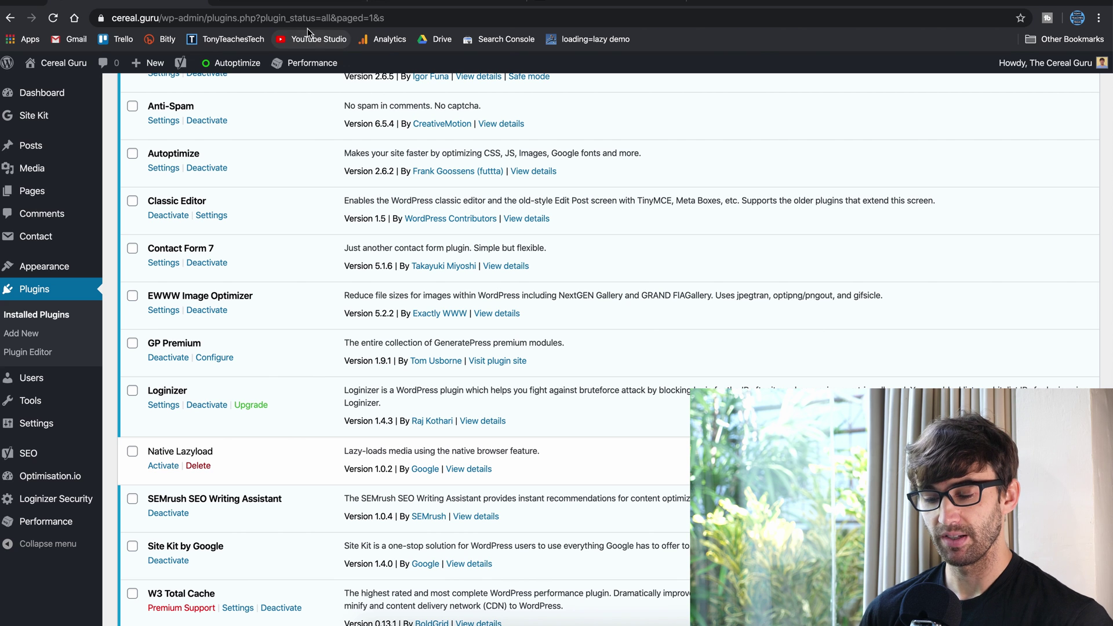
- Reload cereal.guru, view its page source, and confirm searching 'lazy' finds 0 matches
left_click(290, 3)
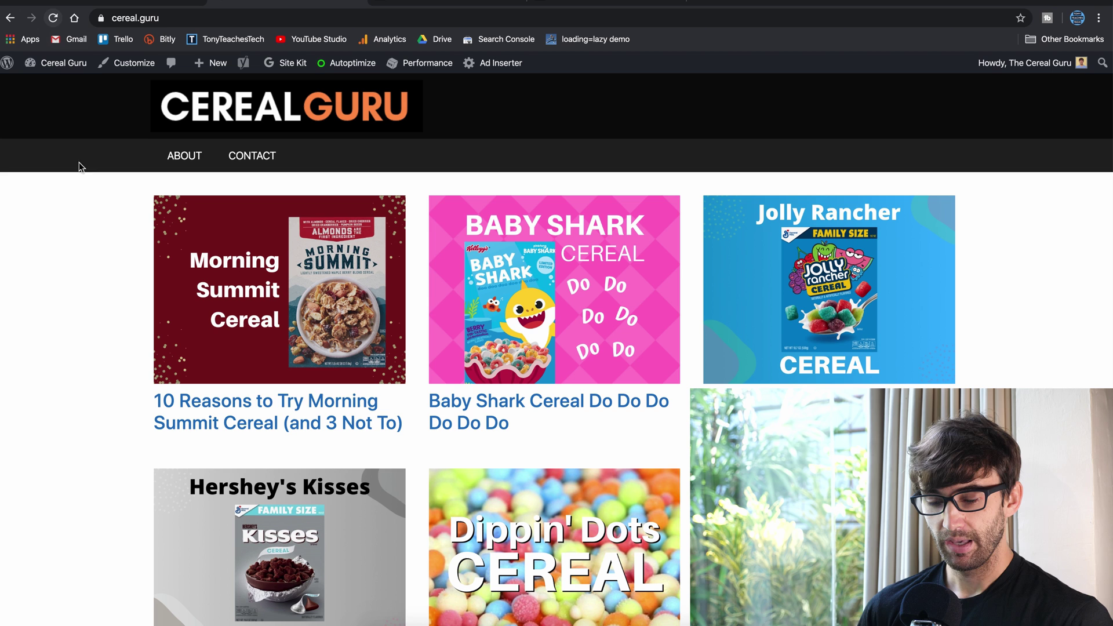
left_click(53, 18)
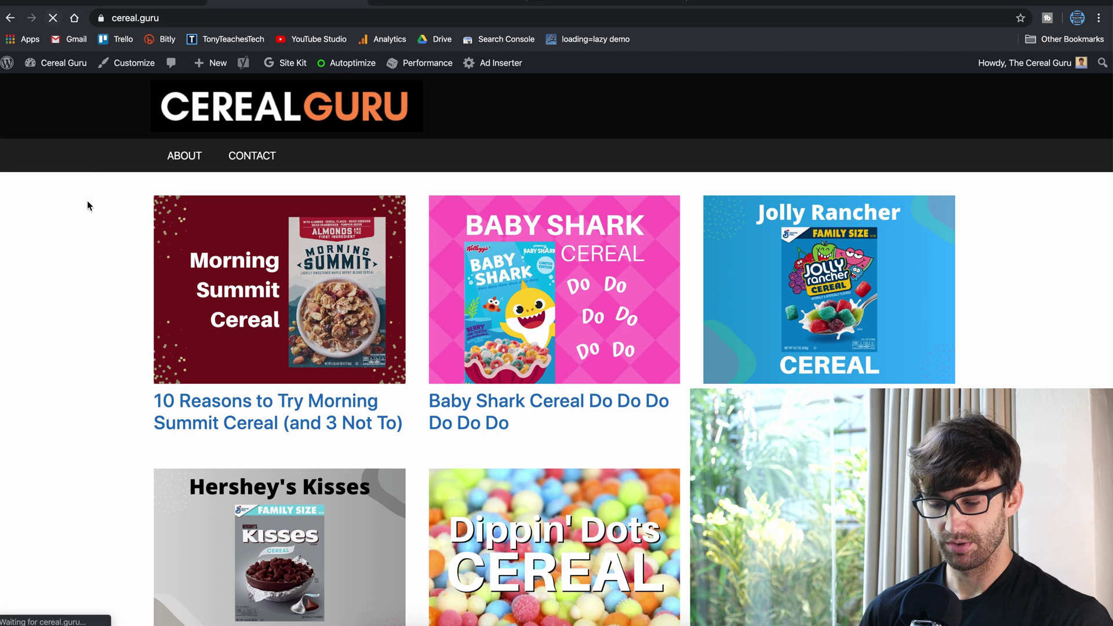
right_click(97, 248)
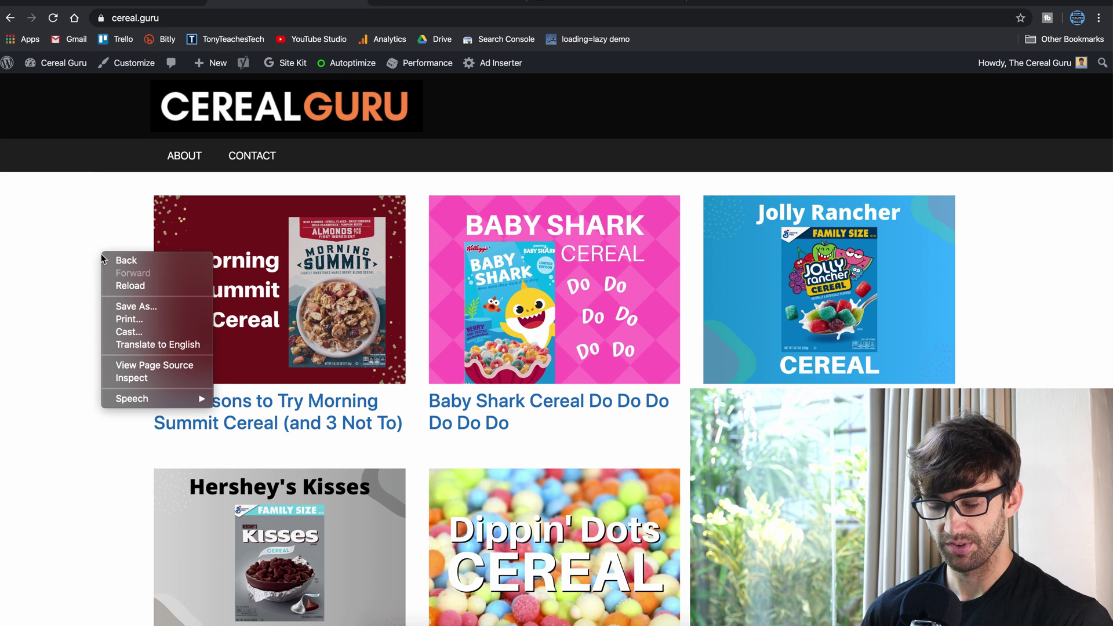
left_click(137, 362)
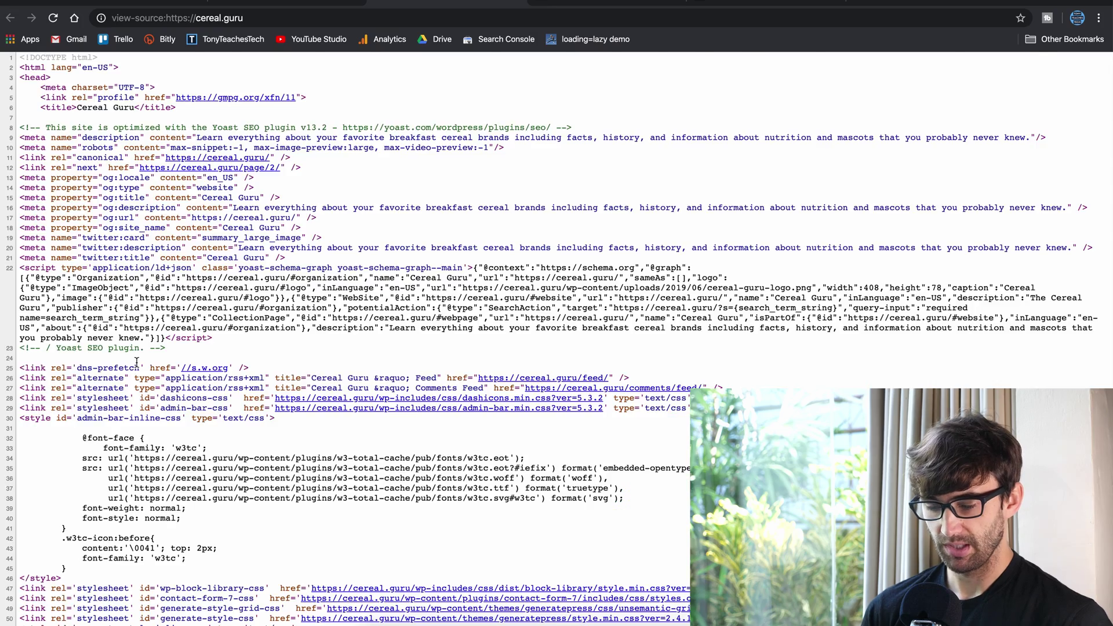
key("ctrl+f")
type("lazy")
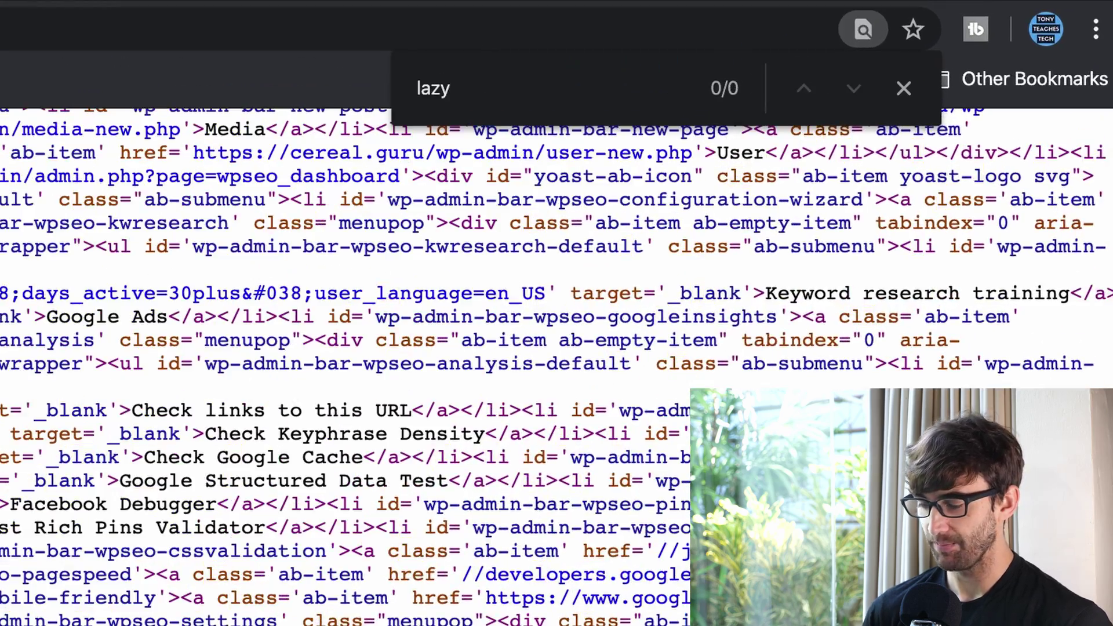
left_click(912, 85)
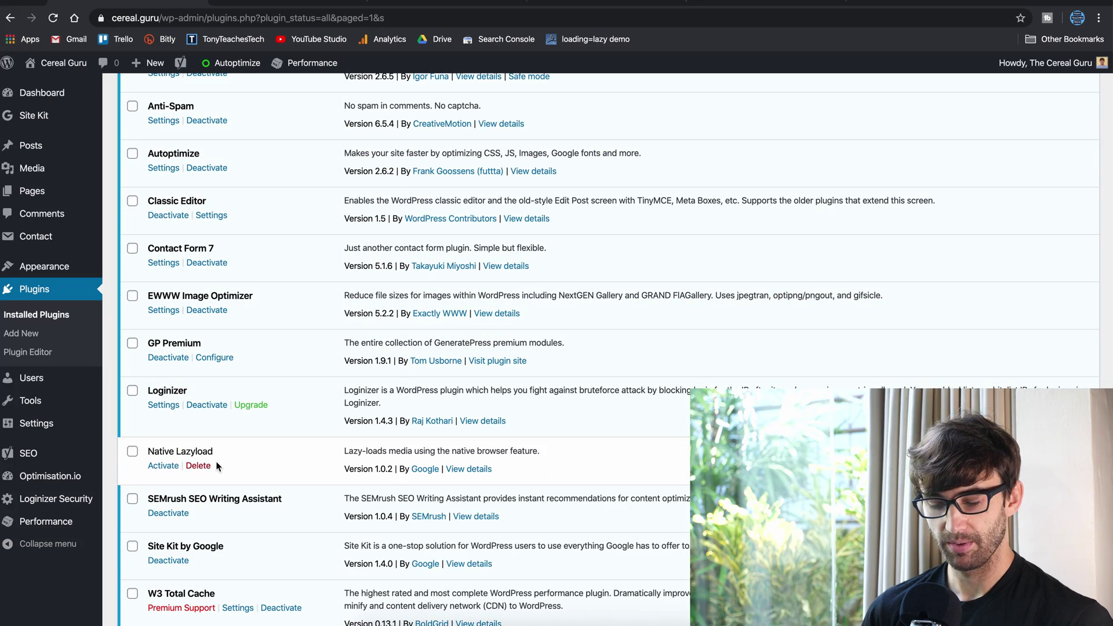
- Activate Native Lazyload, then search the cereal.guru page source for 'lazy'
left_click(165, 466)
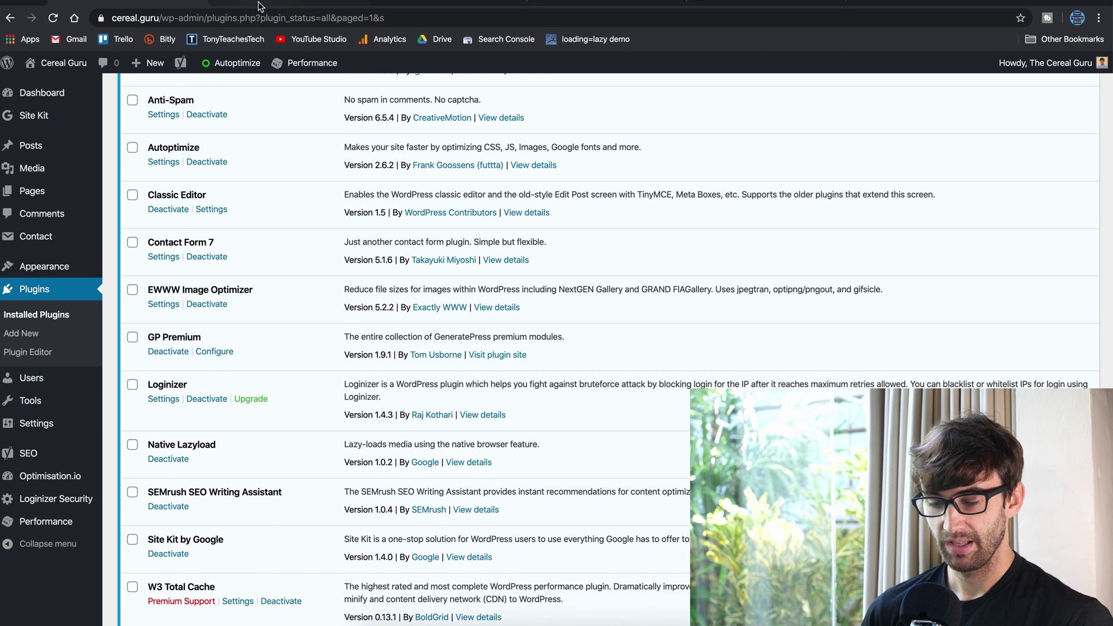
left_click(74, 18)
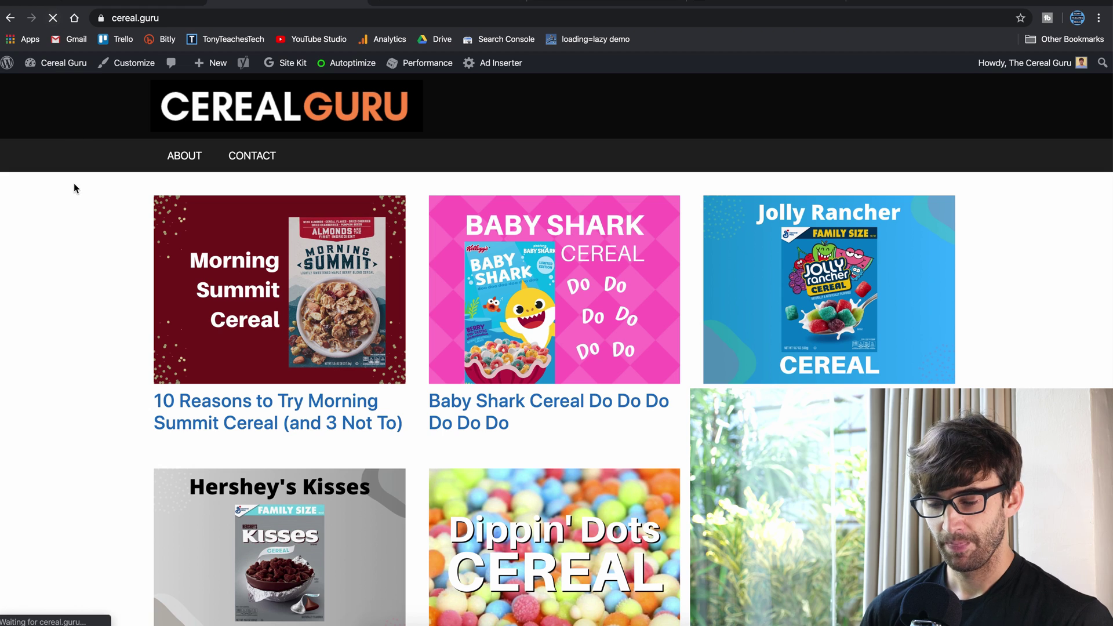
right_click(76, 252)
left_click(110, 365)
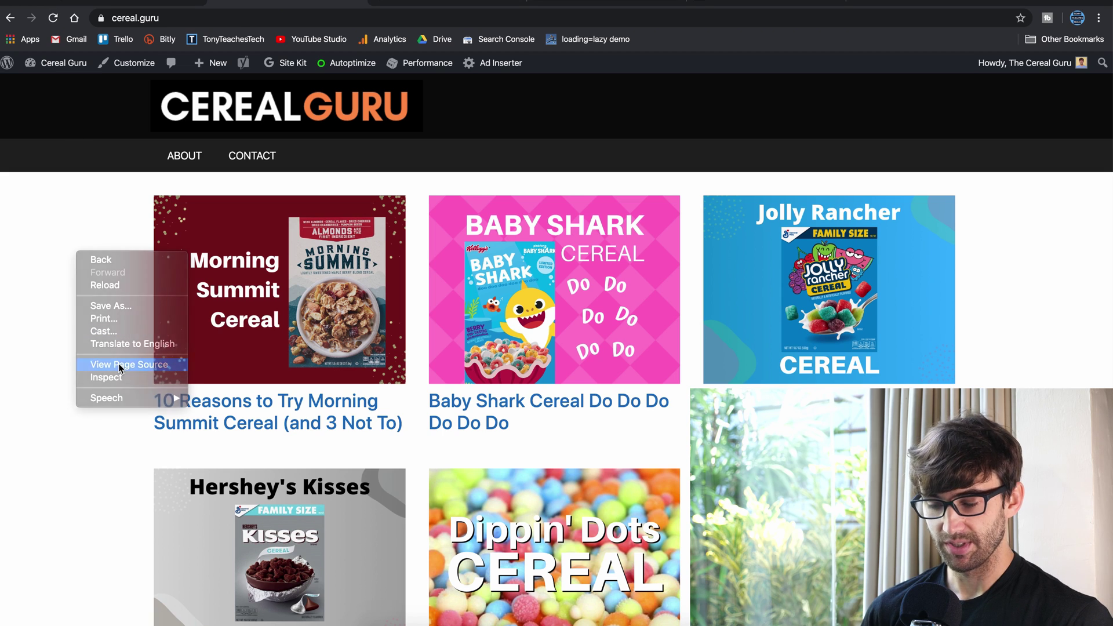
key("super+f")
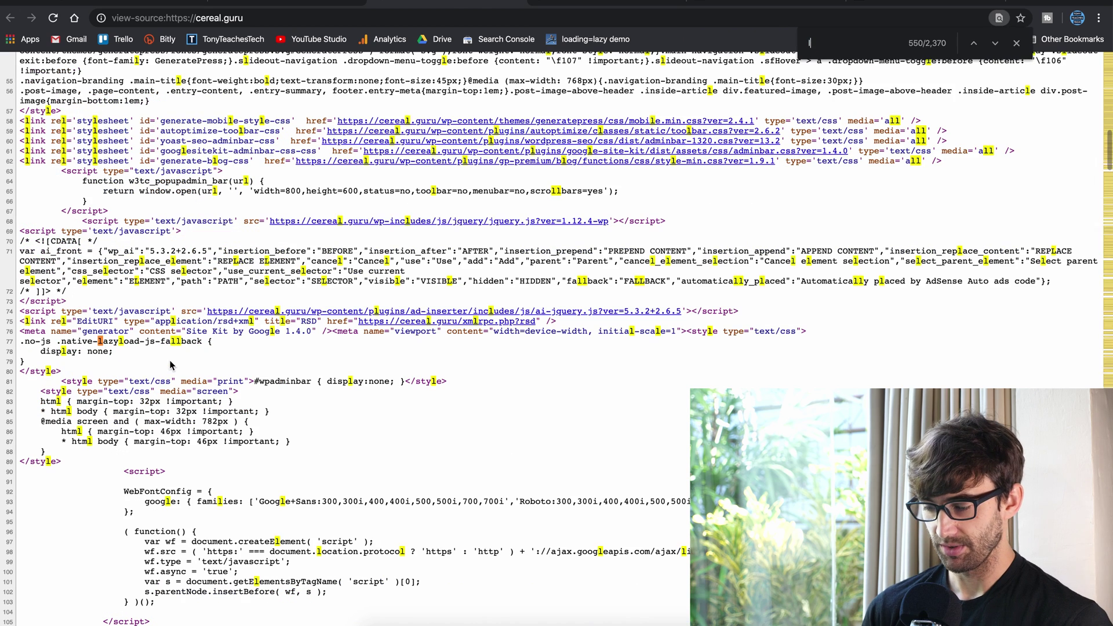
left_click(171, 365)
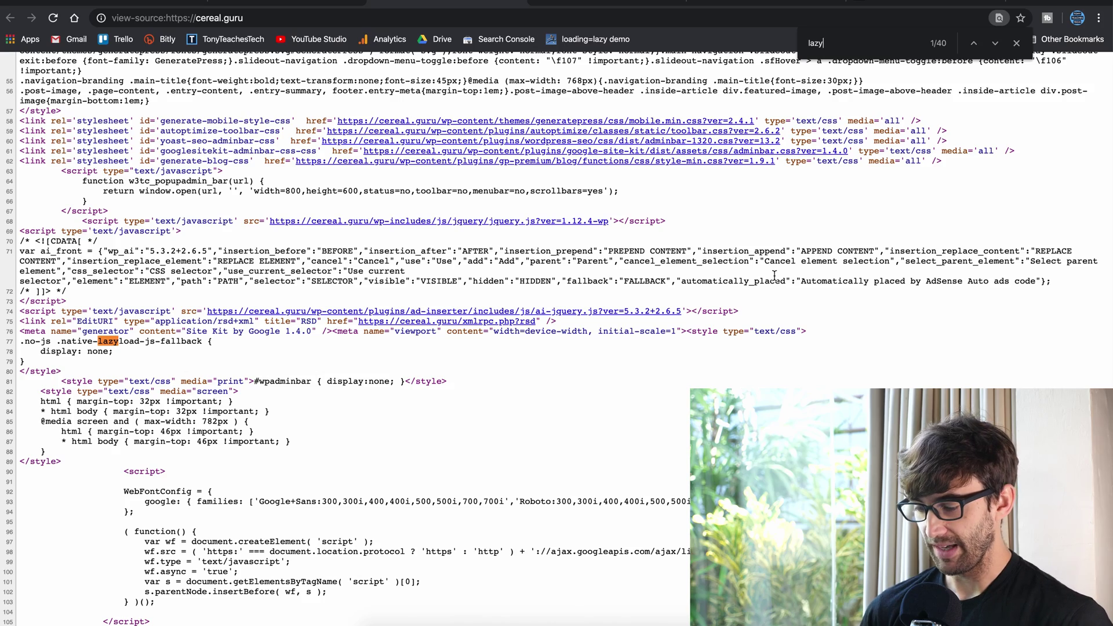
key("Return")
key("Return")
key("Return")
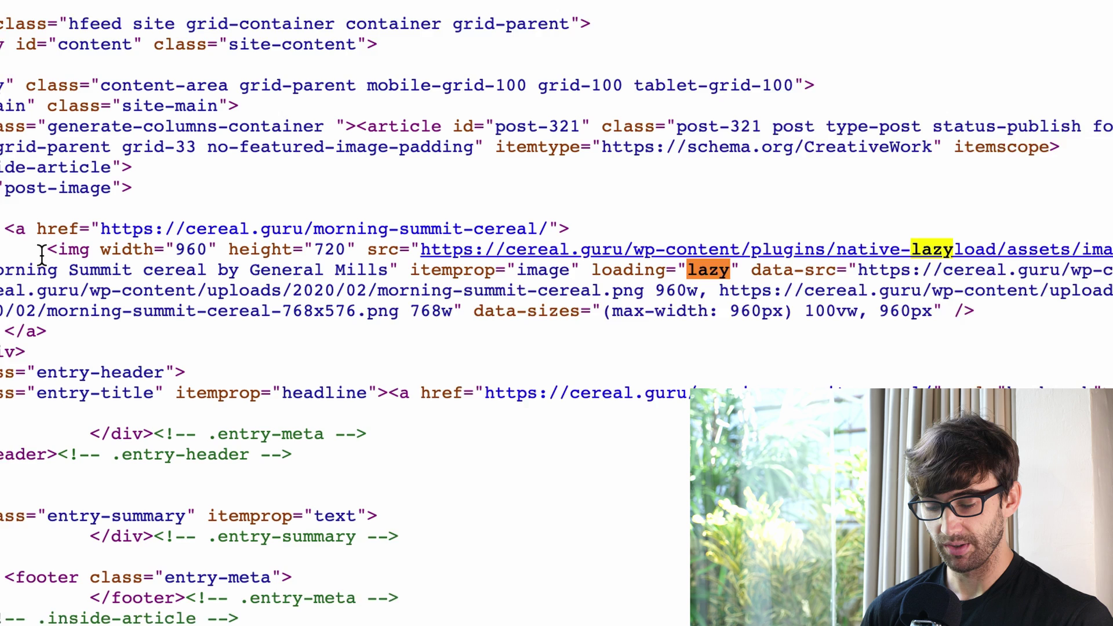
- Highlight loading="lazy" on the Morning Summit image tag in the source
left_click_drag(17, 225, 1084, 294)
double_click(664, 245)
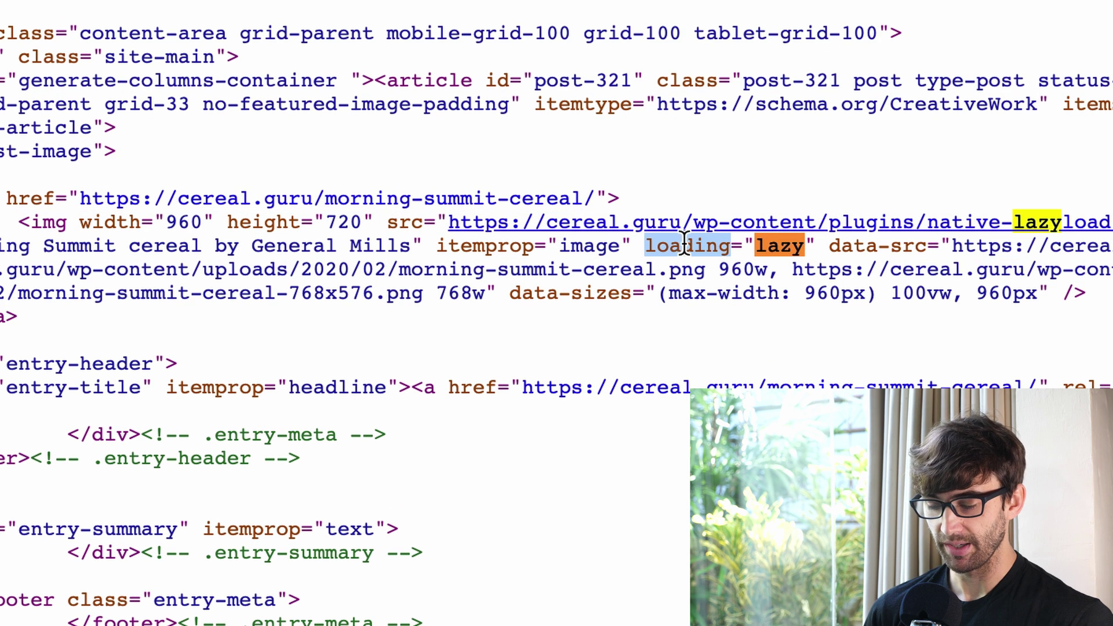
left_click_drag(705, 240, 793, 238)
left_click(791, 237)
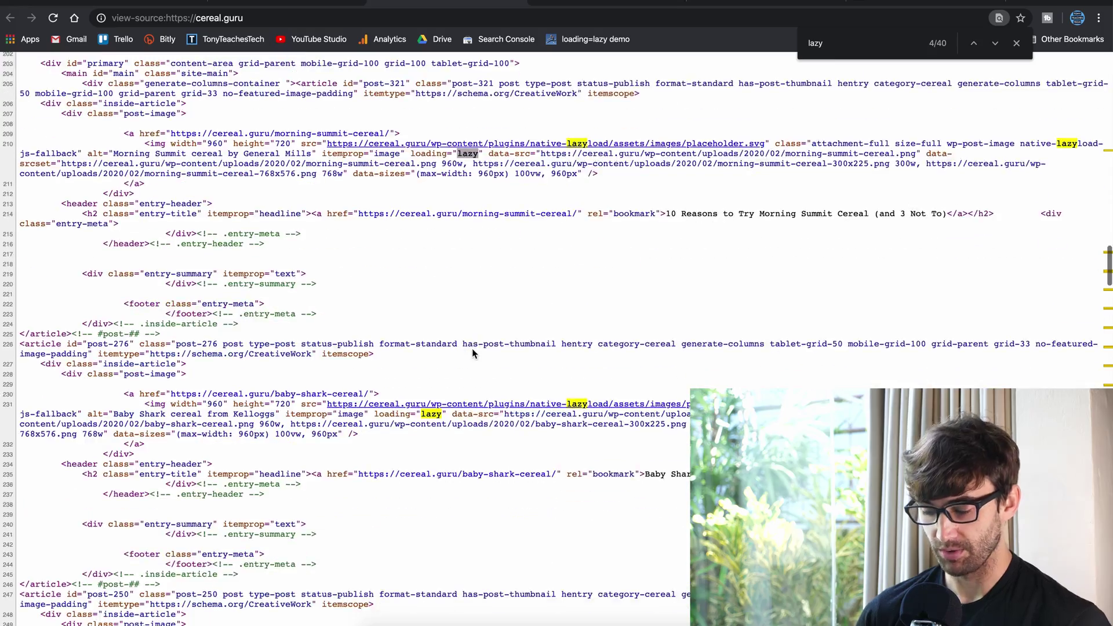
- Search the source for 'fall' and select native-lazyload-js-fallback on the Baby Shark image tag
scroll(472, 353, "down", 20)
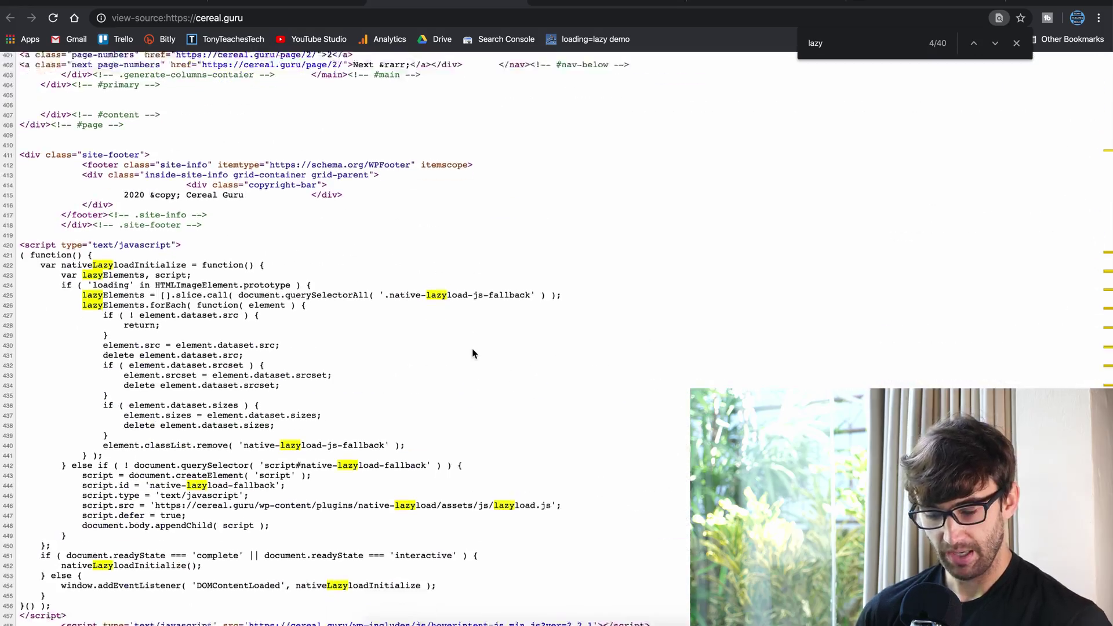
scroll(473, 353, "down", 1)
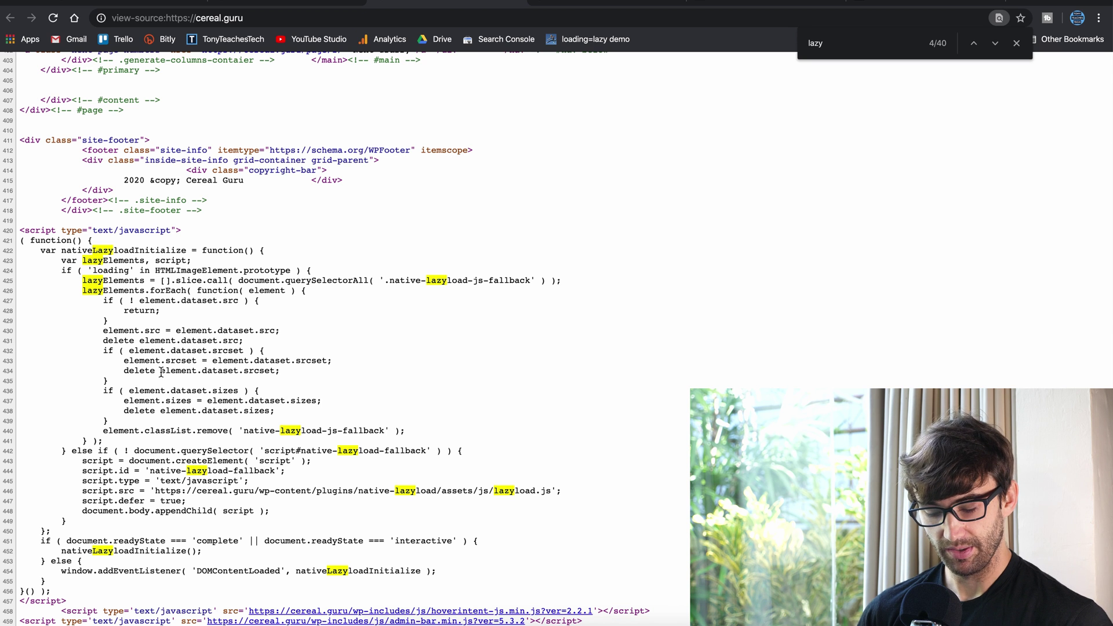
key("ctrl+f")
type("fall")
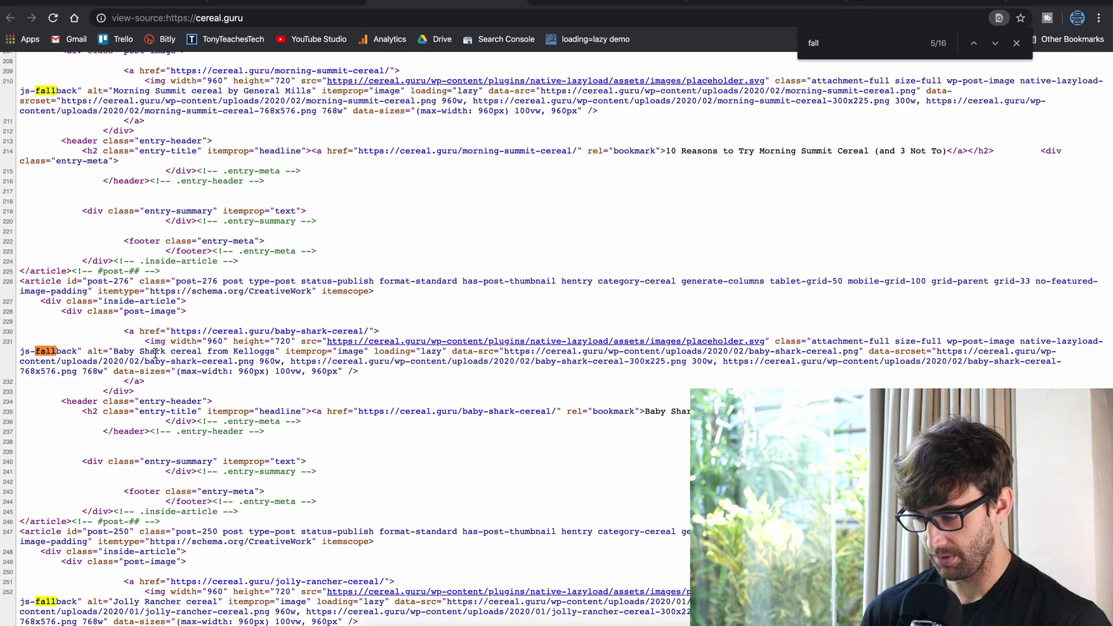
key("Return")
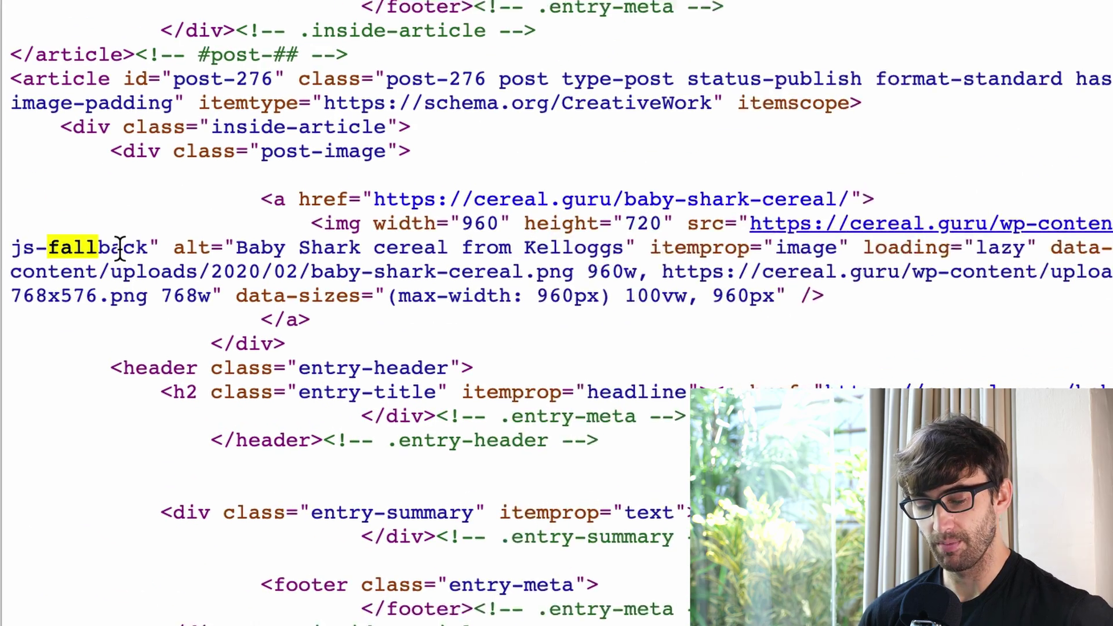
left_click_drag(77, 351, 18, 355)
left_click_drag(6, 260, 12, 258)
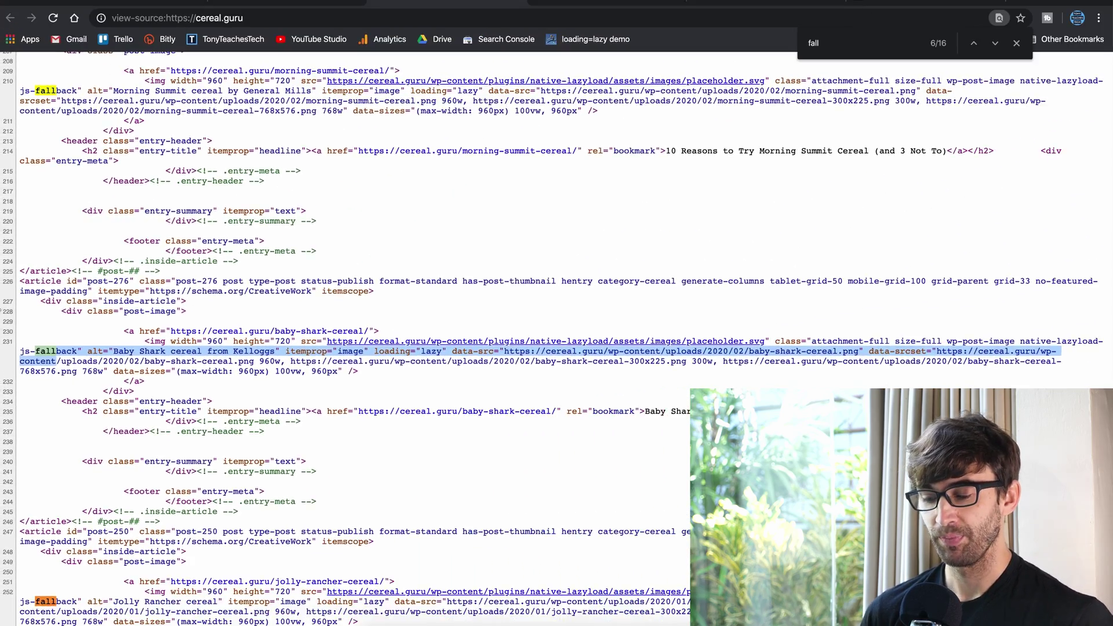
- Switch back to WordPress Installed Plugins, showing Native Lazyload 1.0.2 active
left_click(322, 4)
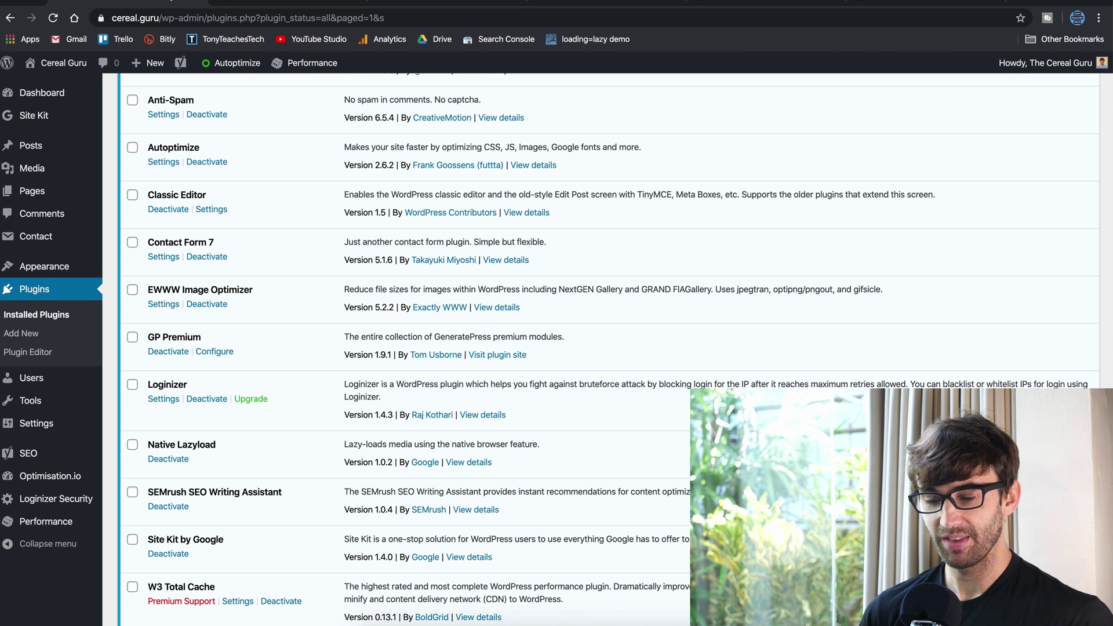